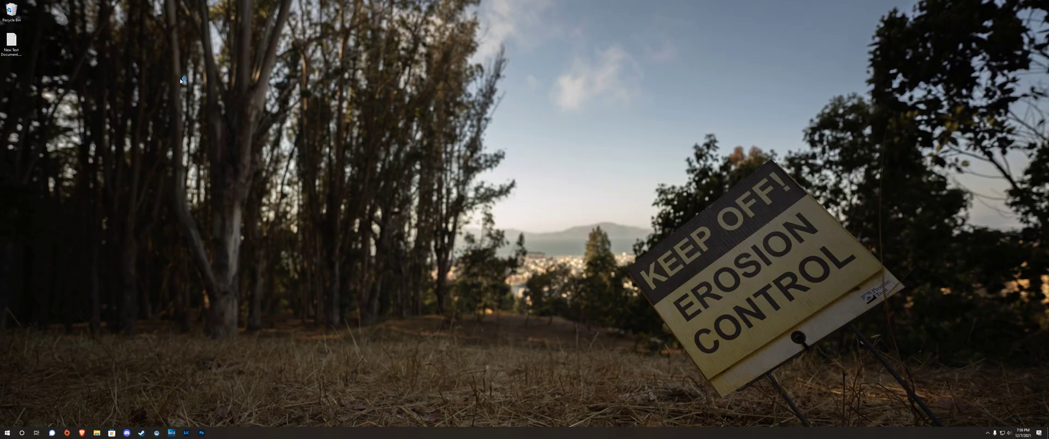
- Reposition the Crucial MOD utility window, show its LED control page and open its settings
left_click_drag(270, 108, 420, 131)
left_click(282, 186)
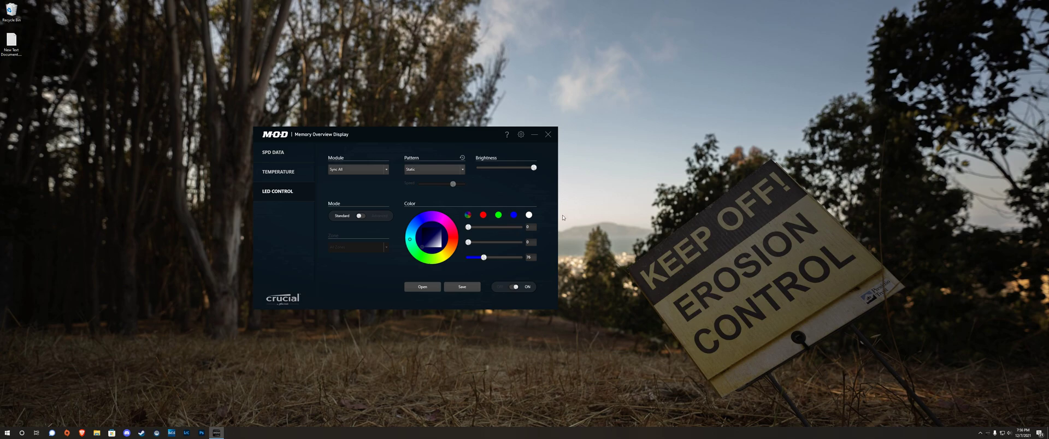
left_click(521, 135)
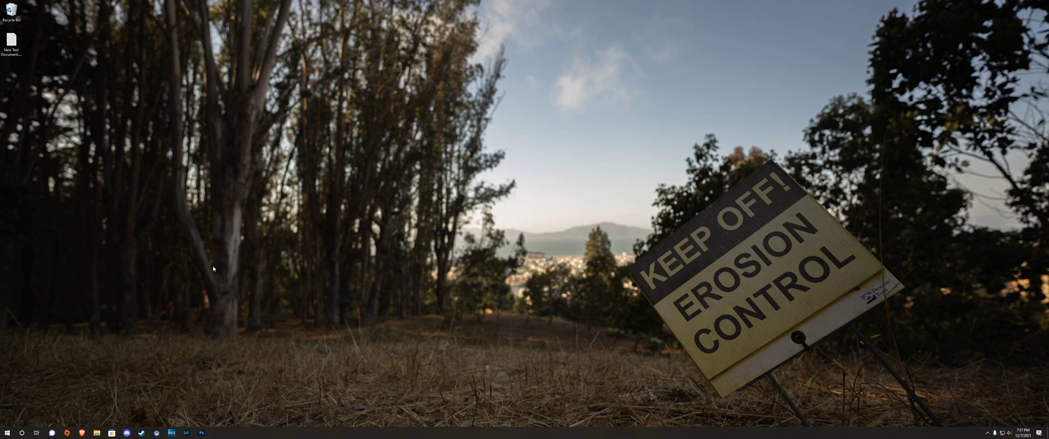
- In Task Scheduler, create a task named StartMod described "Crucial you suck, please fix your code thanks", set to run with highest privileges
key("super")
type("task")
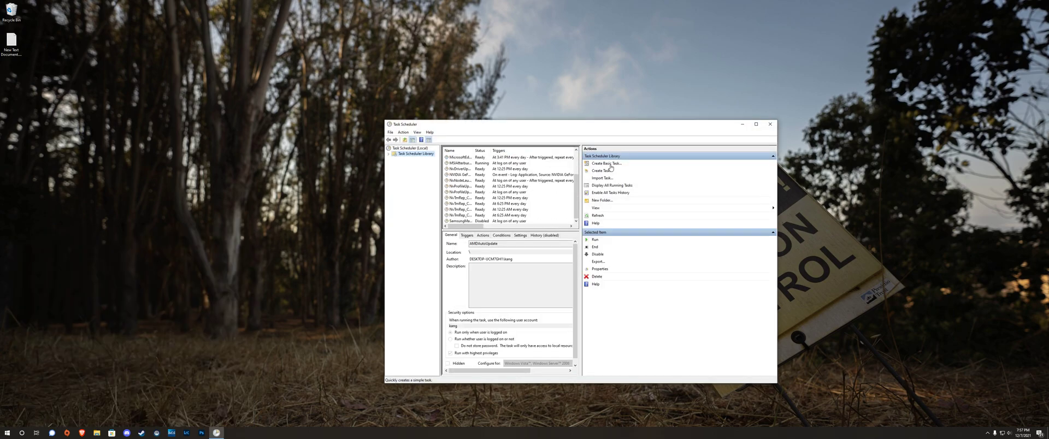
left_click(609, 171)
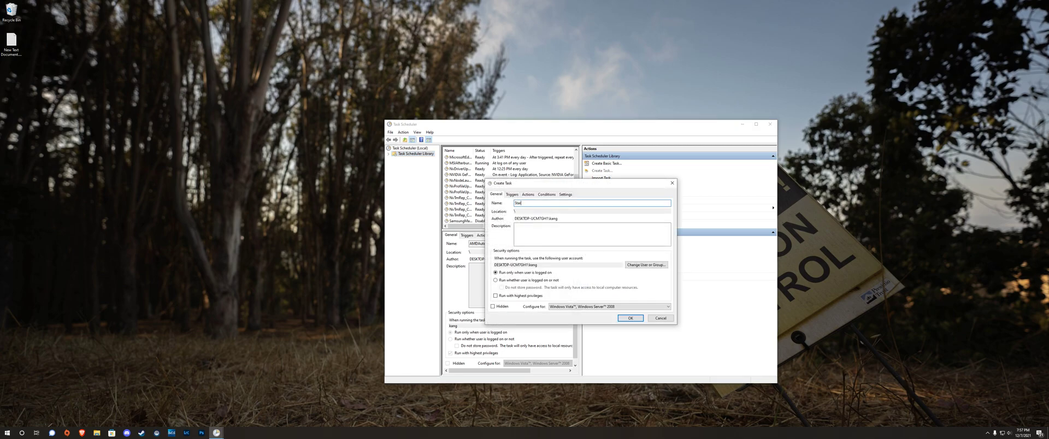
left_click(575, 230)
type("Crucial you suck, please fix your code thanks")
left_click(500, 297)
- Add a trigger that begins the StartMod task at log on of any user
left_click(512, 195)
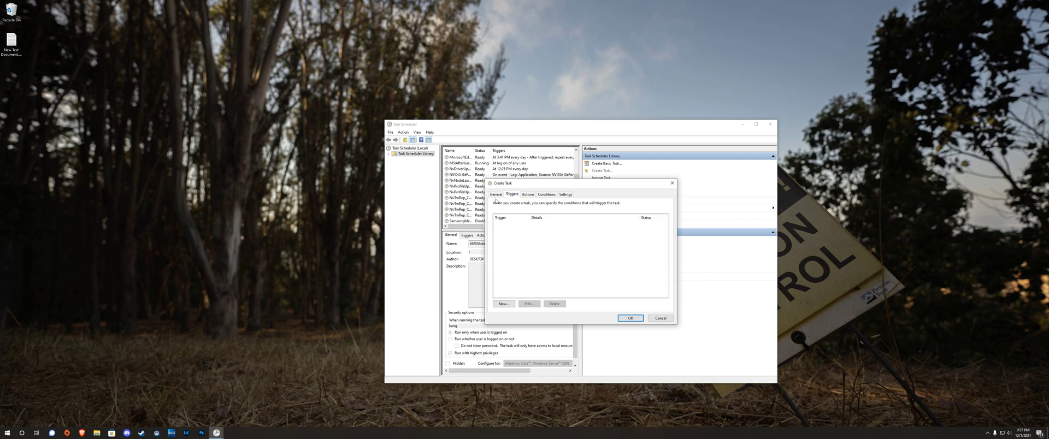
left_click(503, 303)
left_click(509, 149)
key("Down")
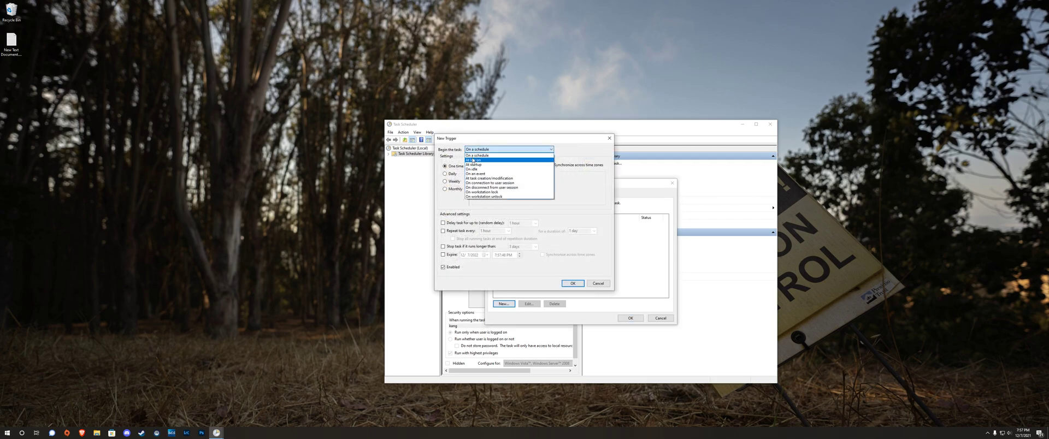
key("Return")
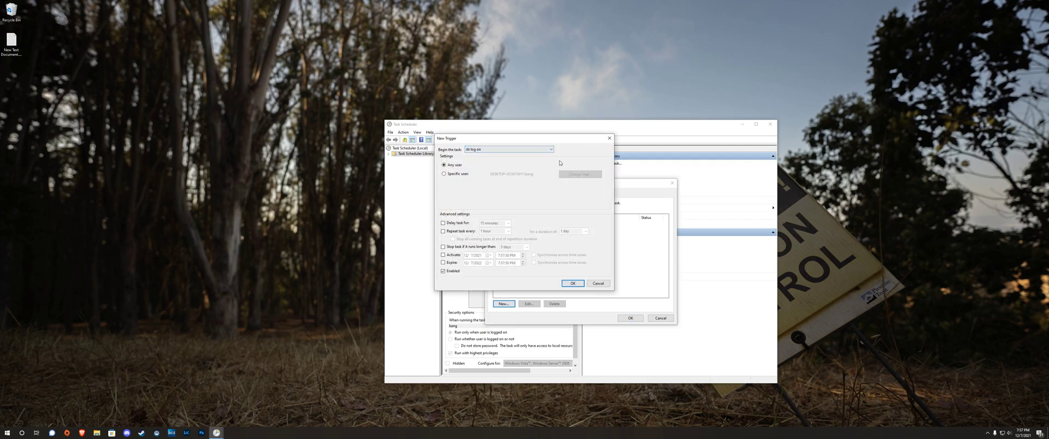
left_click(572, 283)
- Add an action starting MOD.exe from Program Files\Crucial\Ballistix MOD Utility, and save the StartMod task
left_click(528, 195)
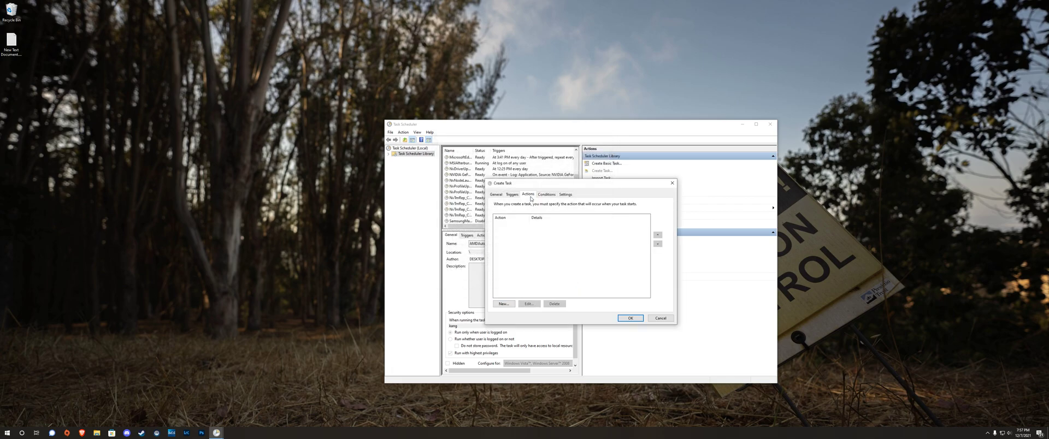
left_click(503, 304)
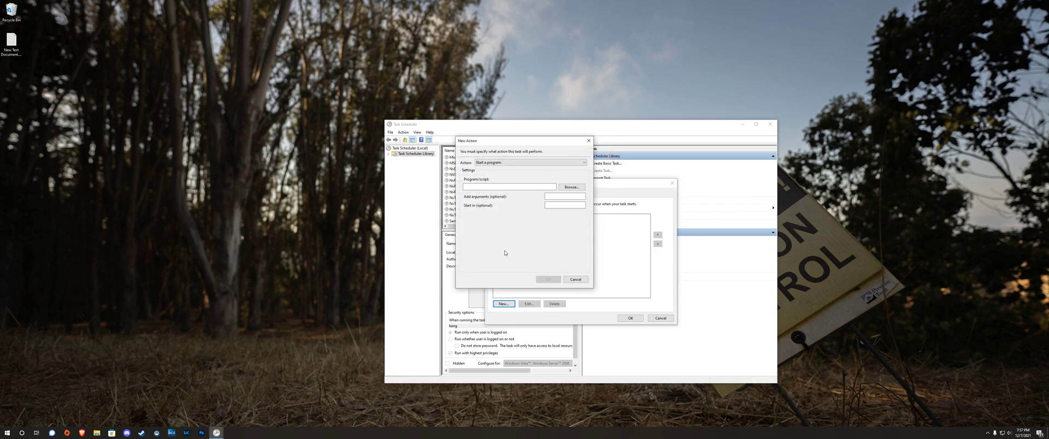
left_click(577, 189)
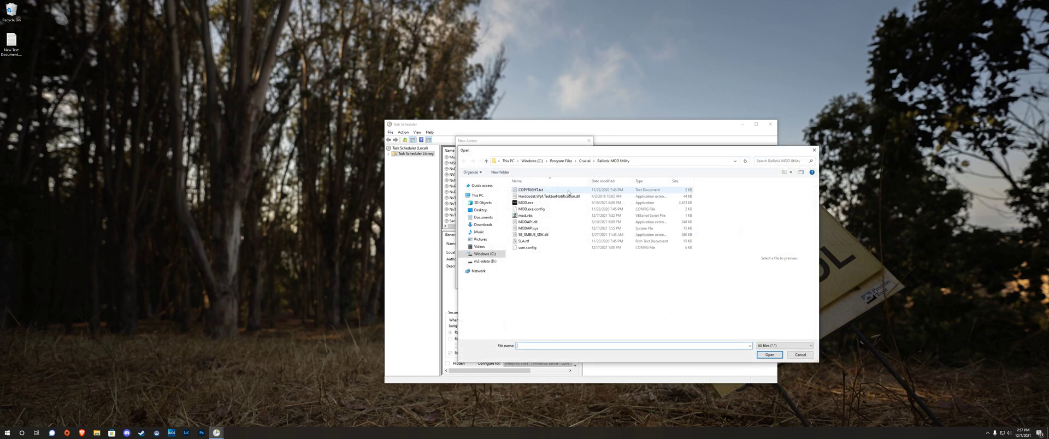
left_click(526, 203)
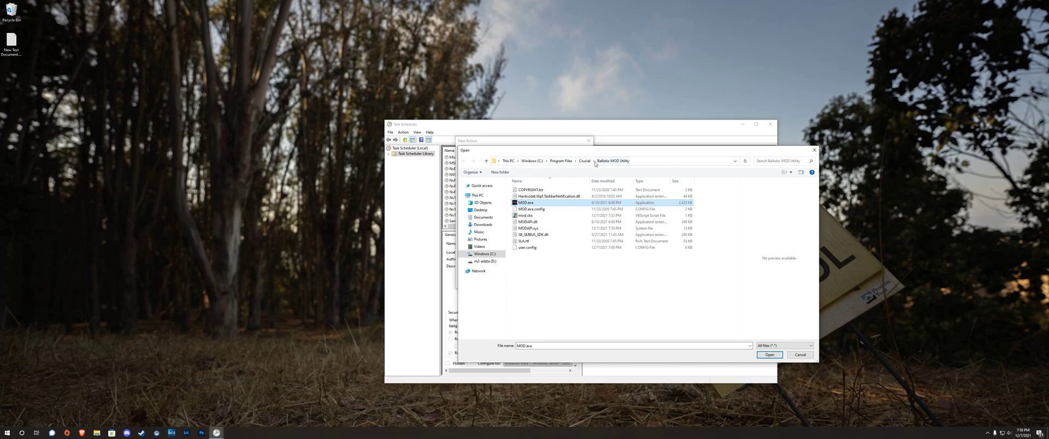
left_click(769, 355)
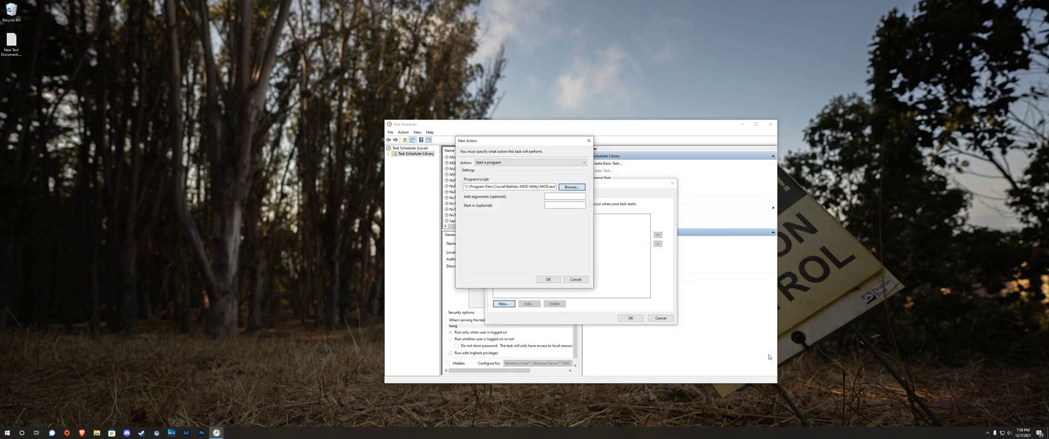
left_click(549, 279)
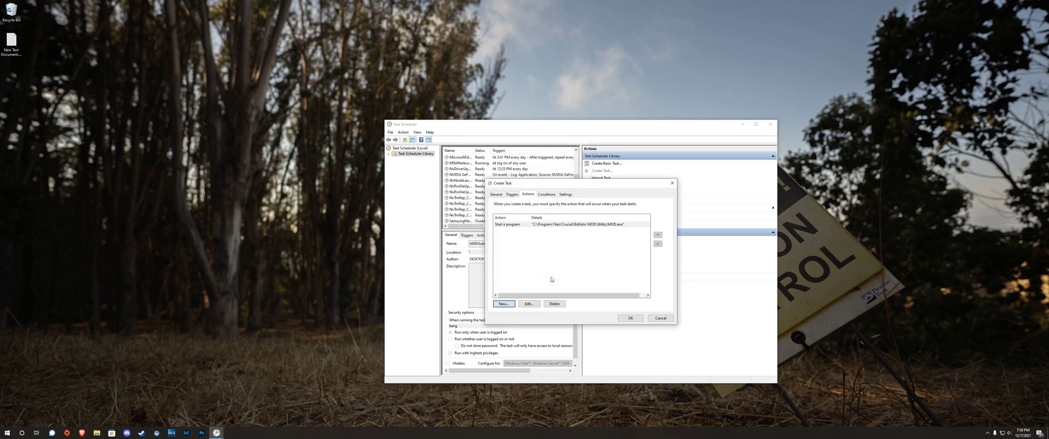
left_click(629, 318)
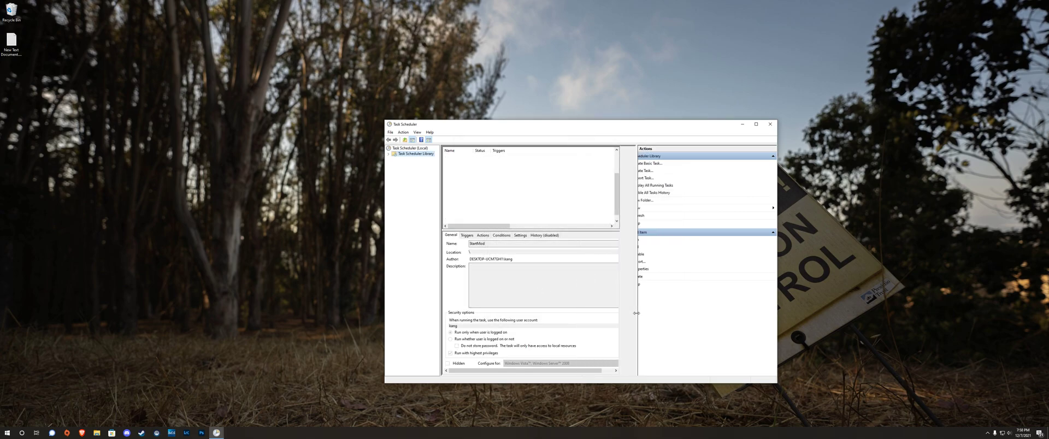
- Test-run the StartMod task and check the MOD utility's window and its system tray entry
left_click(527, 221)
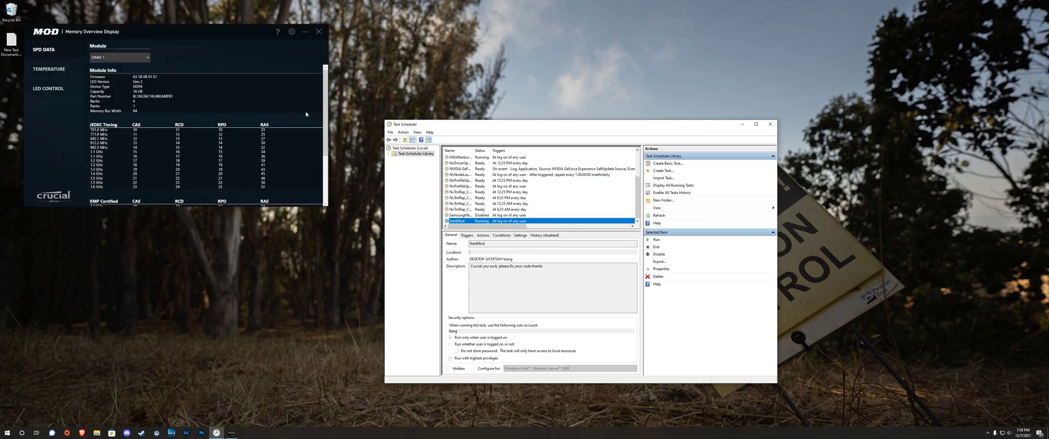
left_click(238, 56)
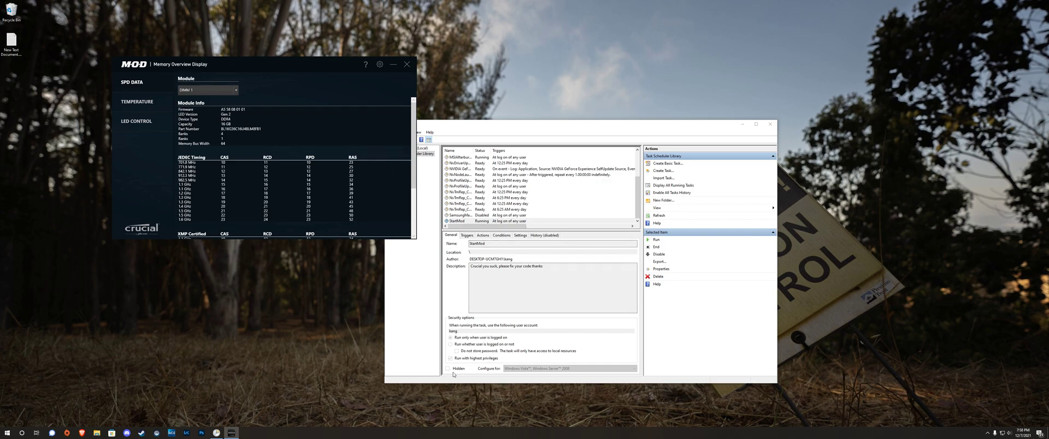
left_click(987, 432)
left_click(978, 409)
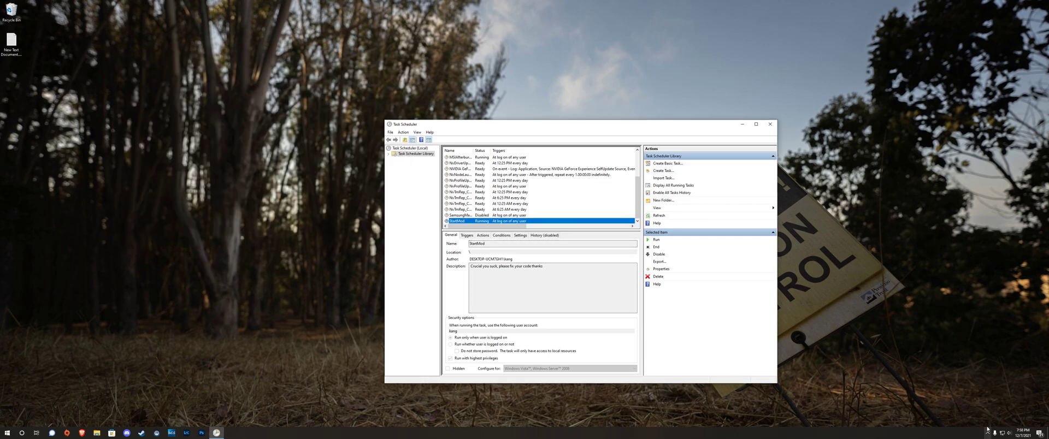
right_click(539, 221)
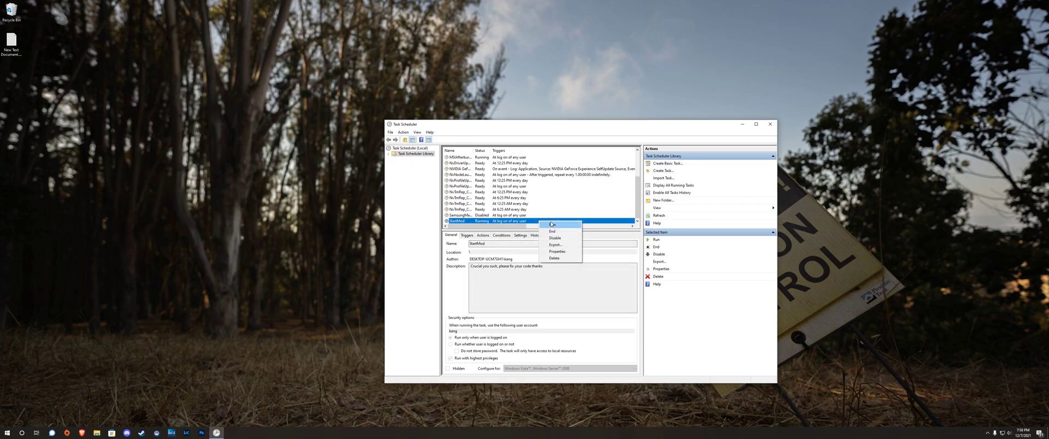
- Create a task named StartModKiller with highest privileges and a new trigger at log on of the specific user
left_click(662, 171)
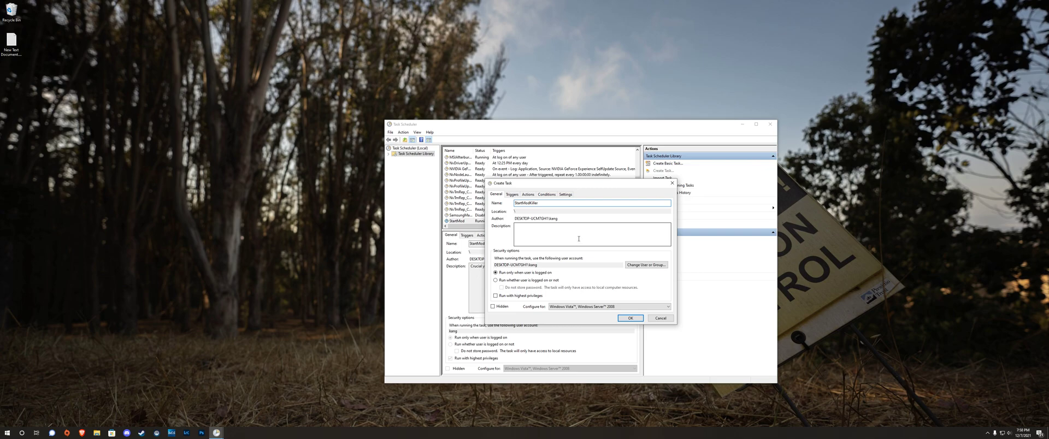
left_click(498, 297)
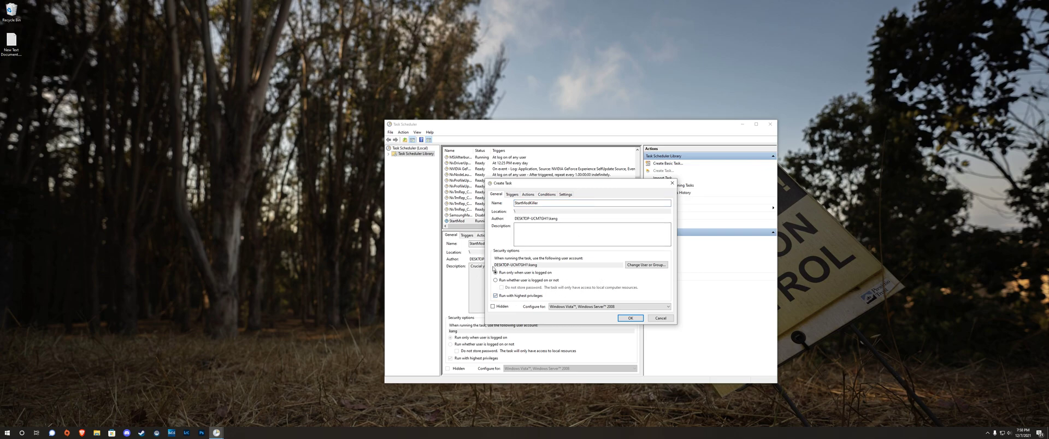
left_click(510, 194)
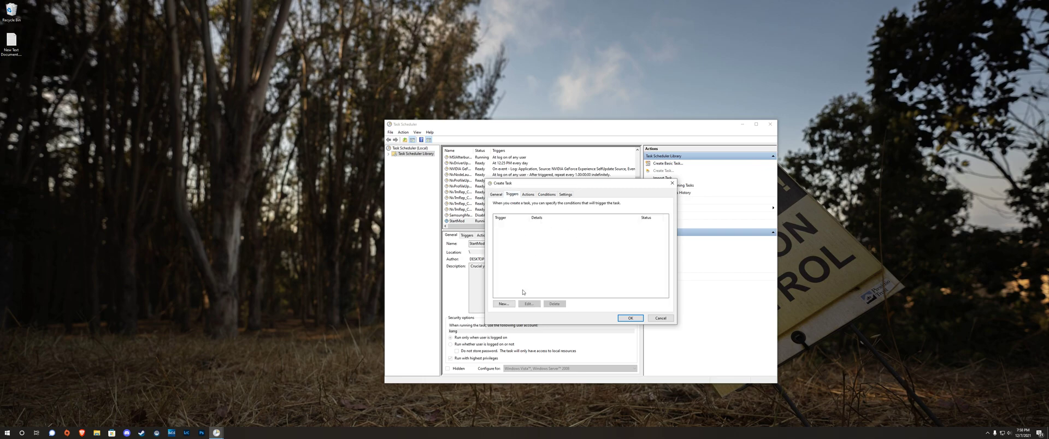
left_click(503, 303)
left_click(481, 149)
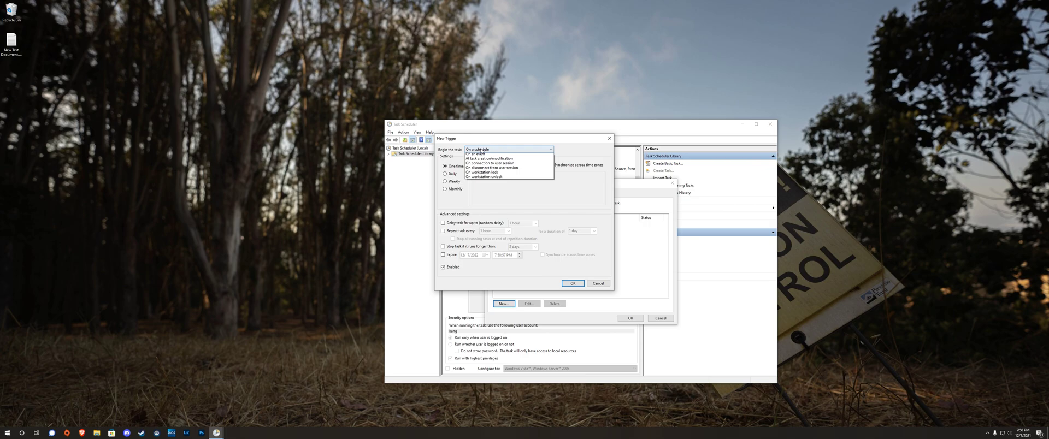
left_click(483, 158)
left_click(443, 174)
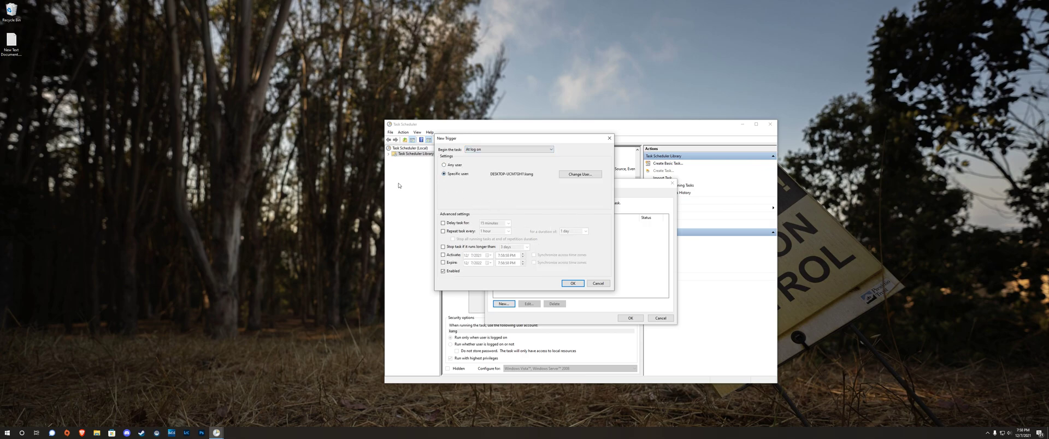
- Set the log-on trigger to delay the task for 2 seconds and confirm it
left_click(462, 224)
left_click(507, 223)
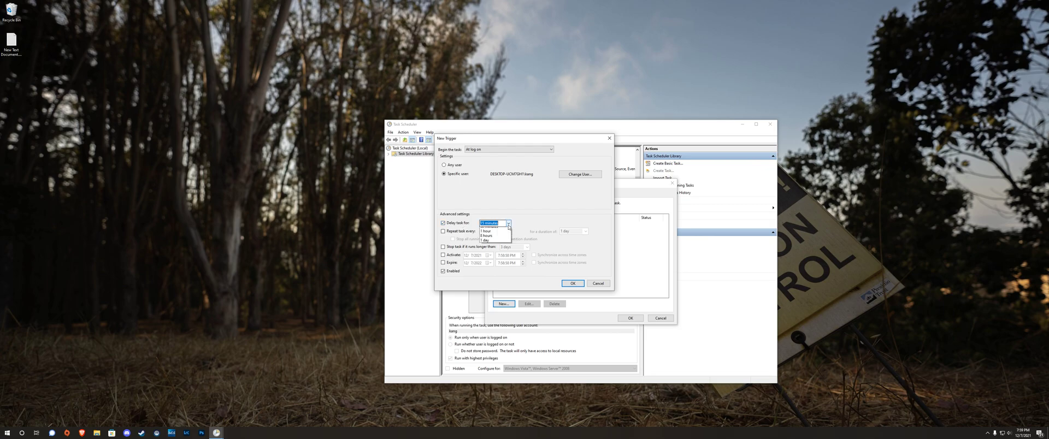
left_click(491, 229)
left_click(484, 223)
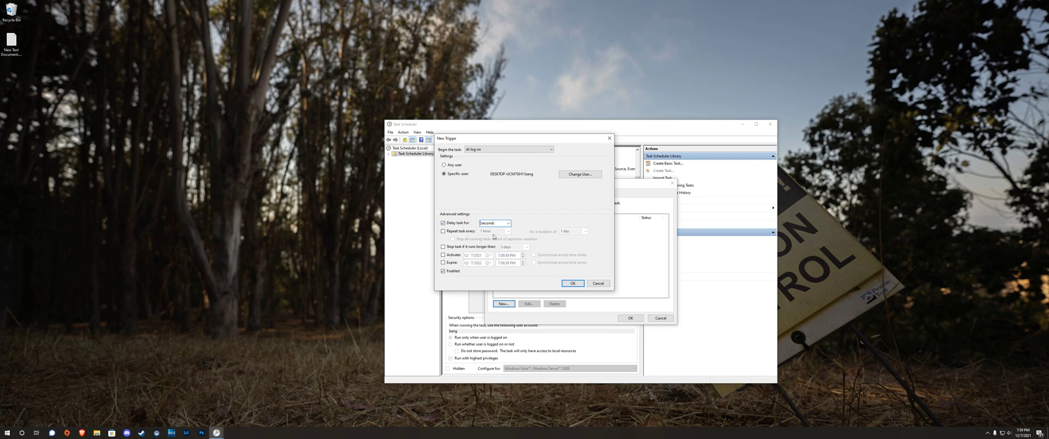
left_click(572, 283)
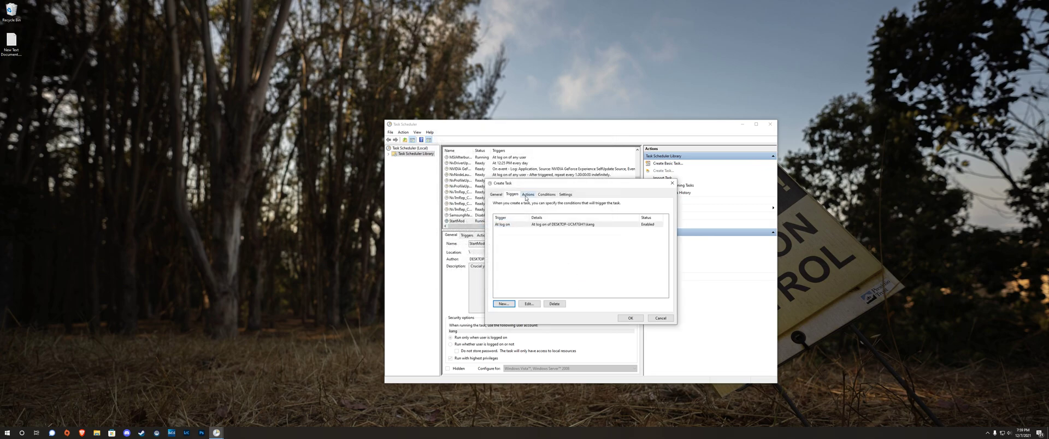
- Add an action running taskkill with the arguments /IM MOD.exe, and save the StartModKiller task
left_click_drag(542, 189, 565, 191)
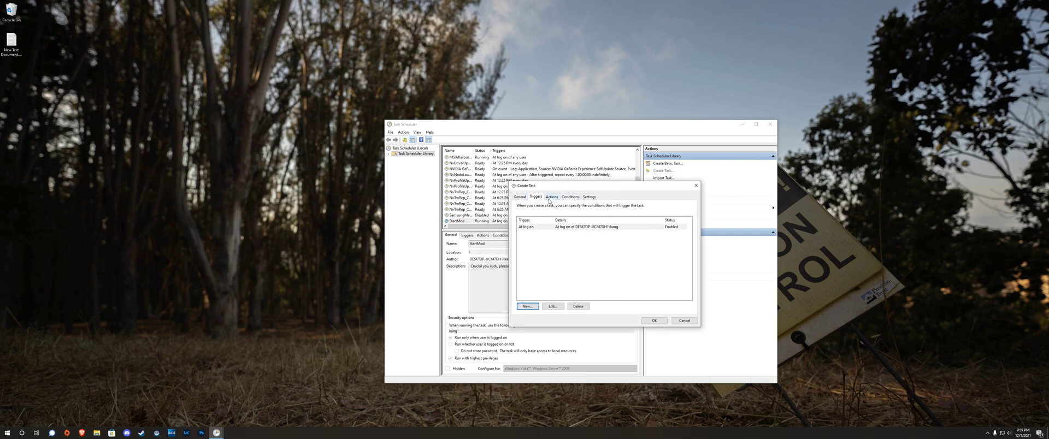
left_click(550, 198)
left_click(532, 307)
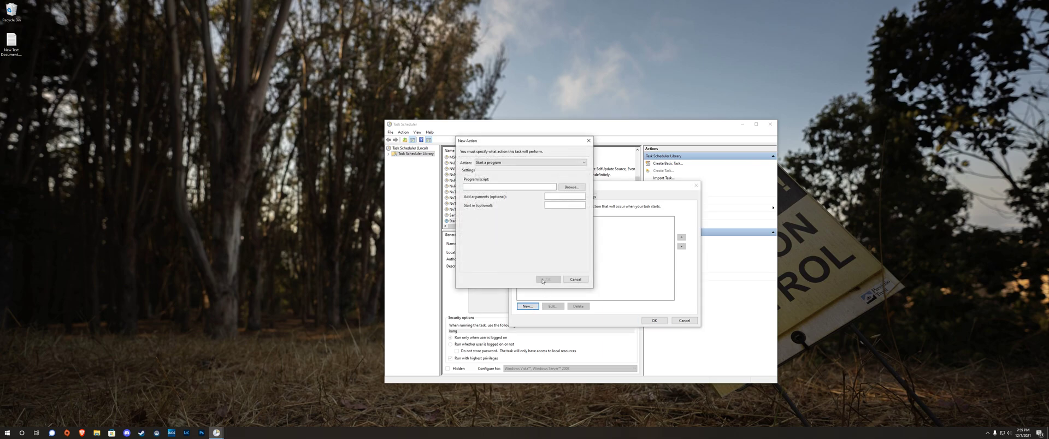
left_click(513, 186)
type("t")
type("askkill /IM MOD>")
left_click(549, 279)
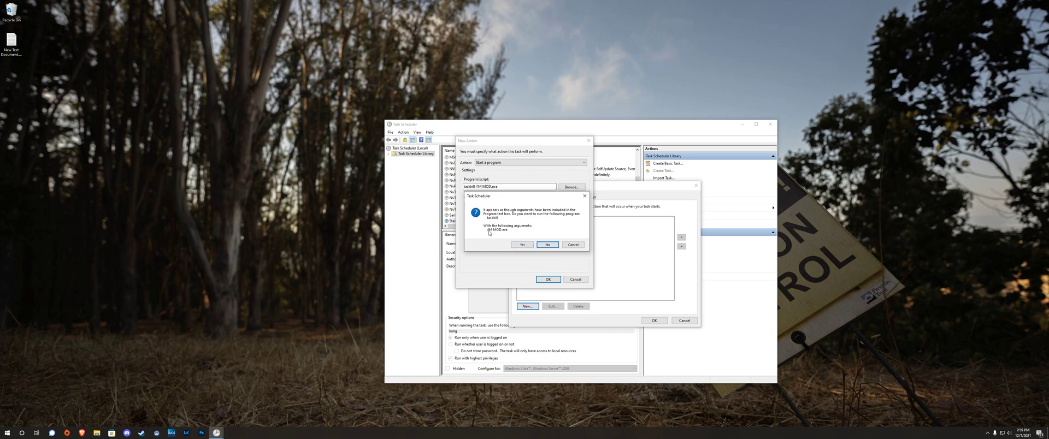
left_click(516, 246)
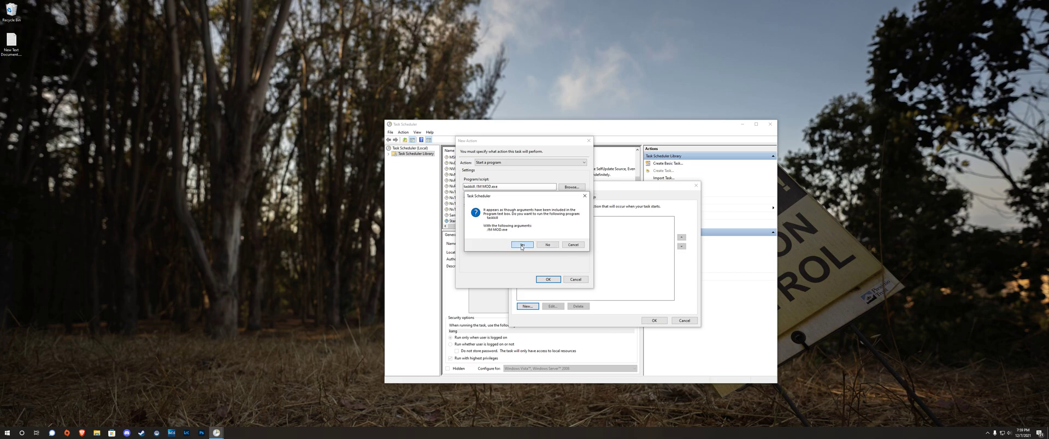
left_click(652, 320)
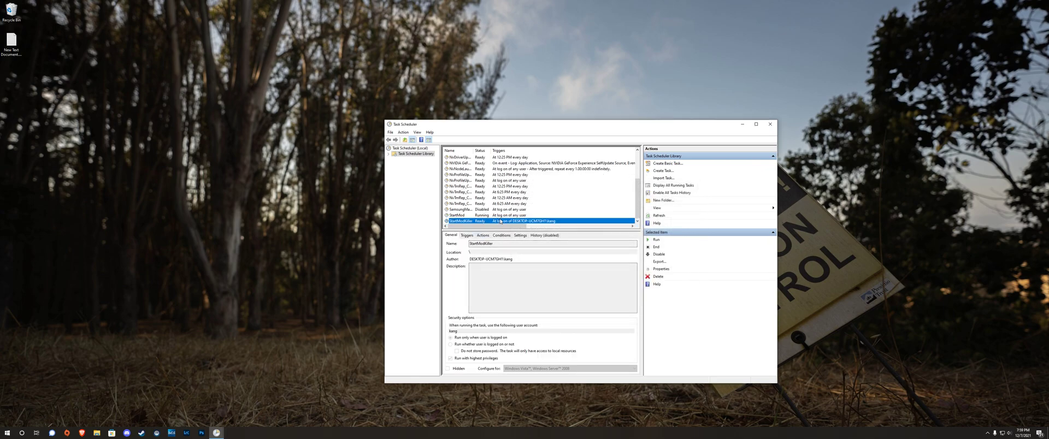
- With the MOD utility opened through the StartMod task, run the StartModKiller task to close it
key("Up")
key("Down")
key("Up")
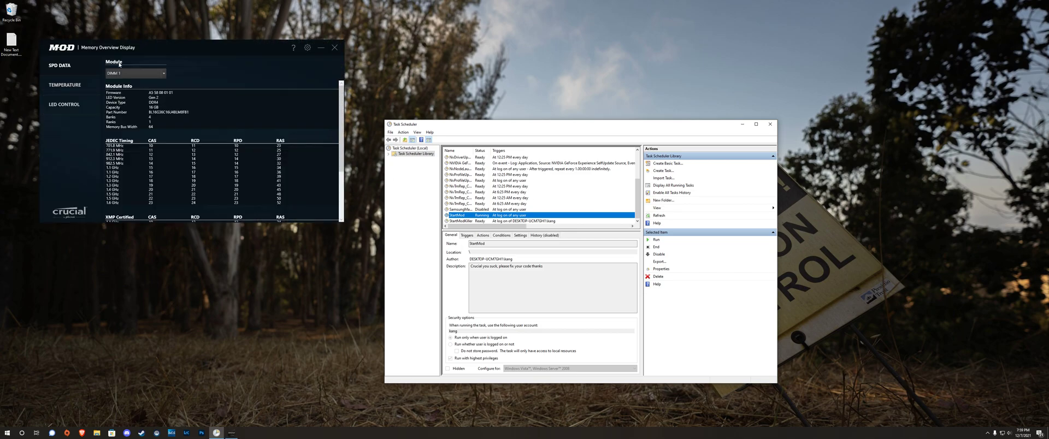
left_click(495, 221)
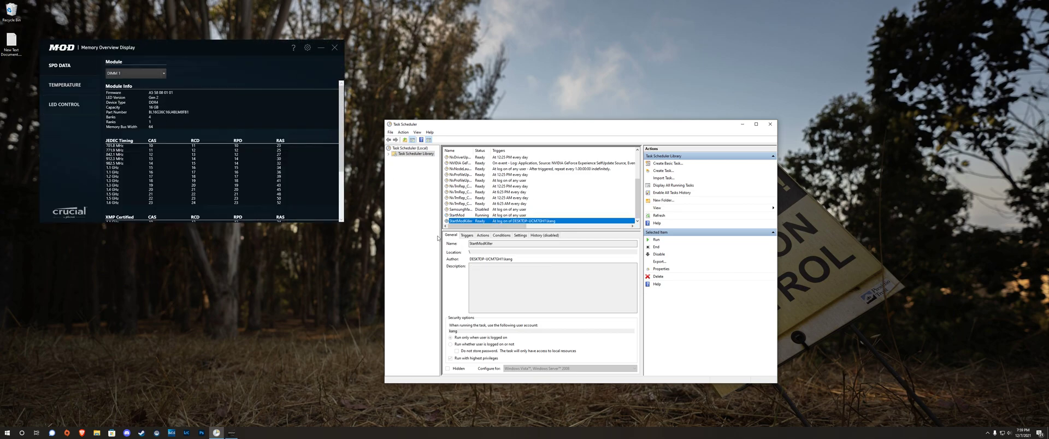
left_click(656, 241)
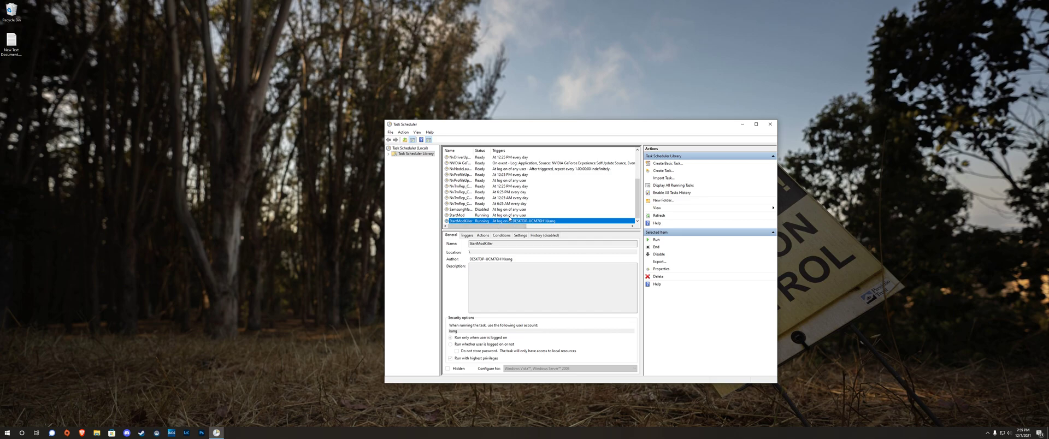
- Review the delay setting in StartModKiller's log-on trigger without changing it, and close Task Scheduler
double_click(526, 223)
left_click_drag(133, 60, 520, 178)
left_click(476, 189)
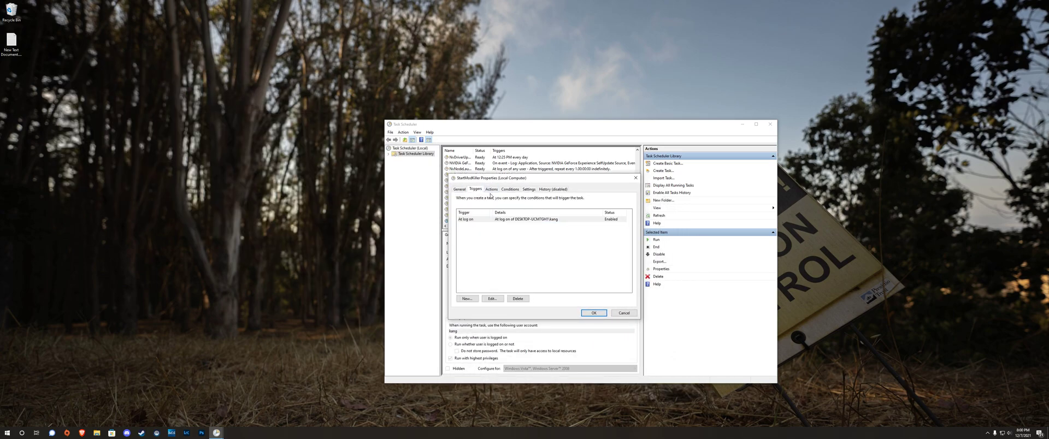
double_click(482, 220)
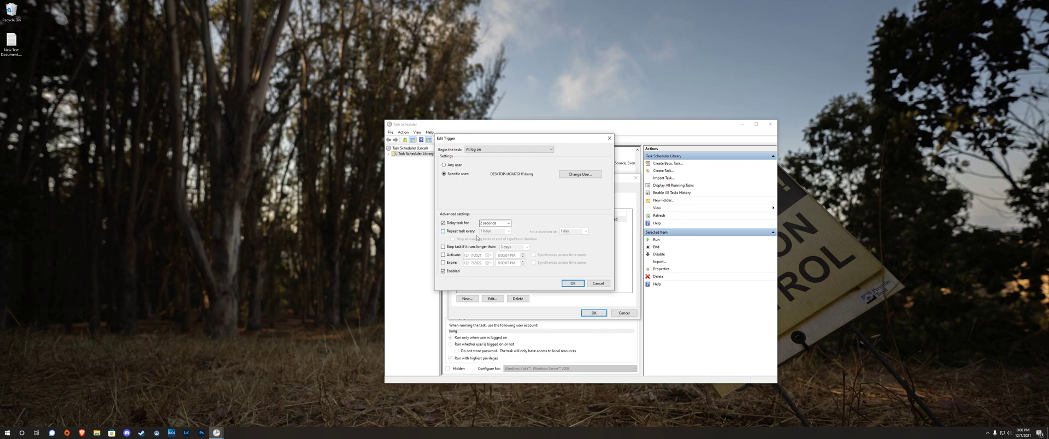
left_click(598, 284)
left_click(624, 313)
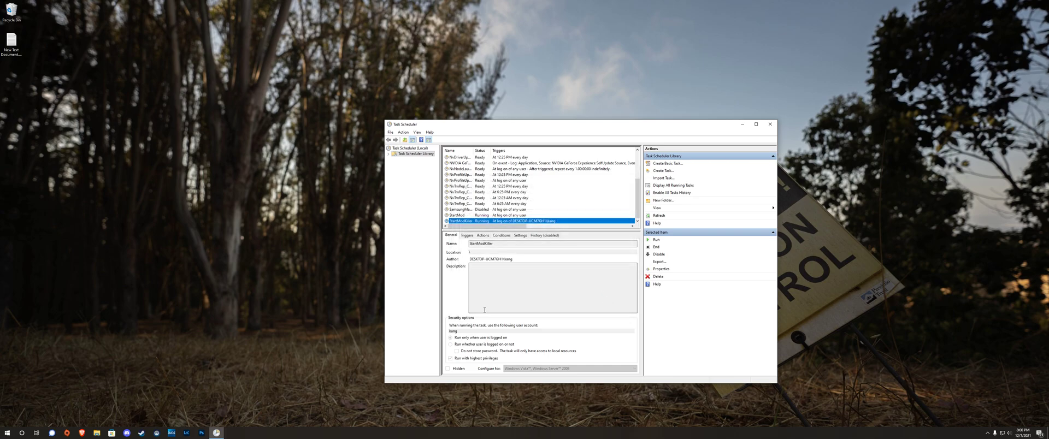
left_click(770, 124)
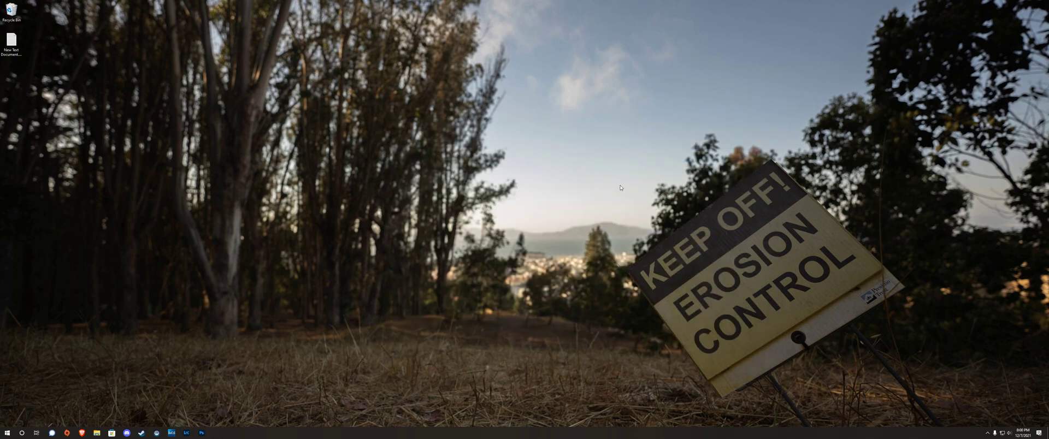